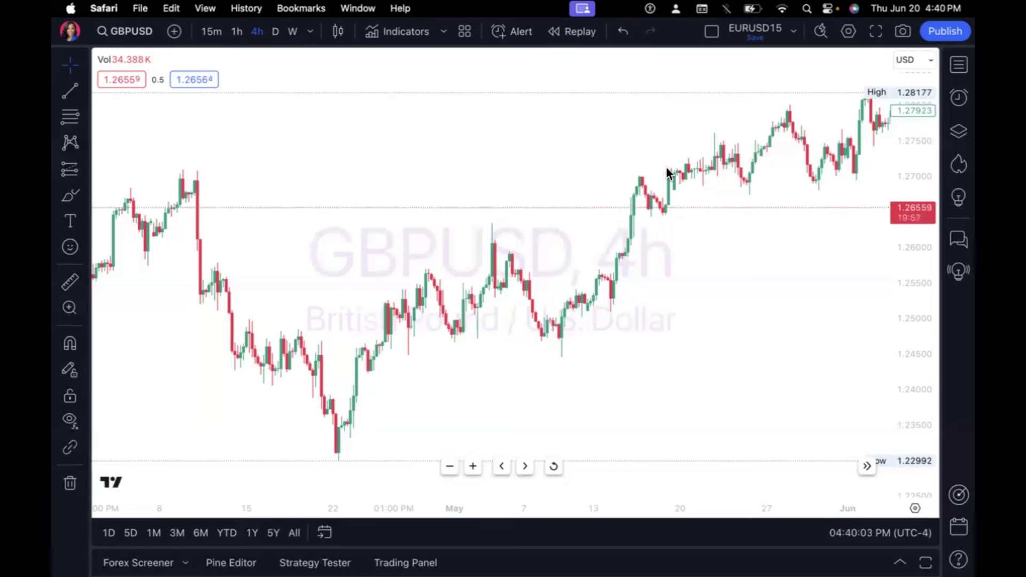
# Step: Search the indicators for "bollinger", mark Bollinger Bands as a favorite, and add it to the GBPUSD 4-hour chart
pyautogui.moveTo(627, 19)
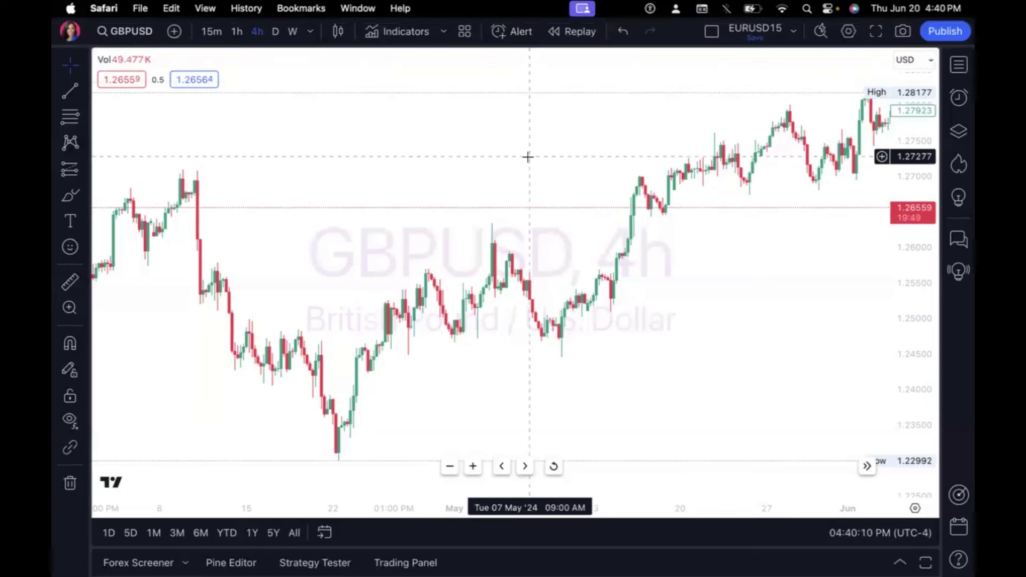
pyautogui.click(393, 34)
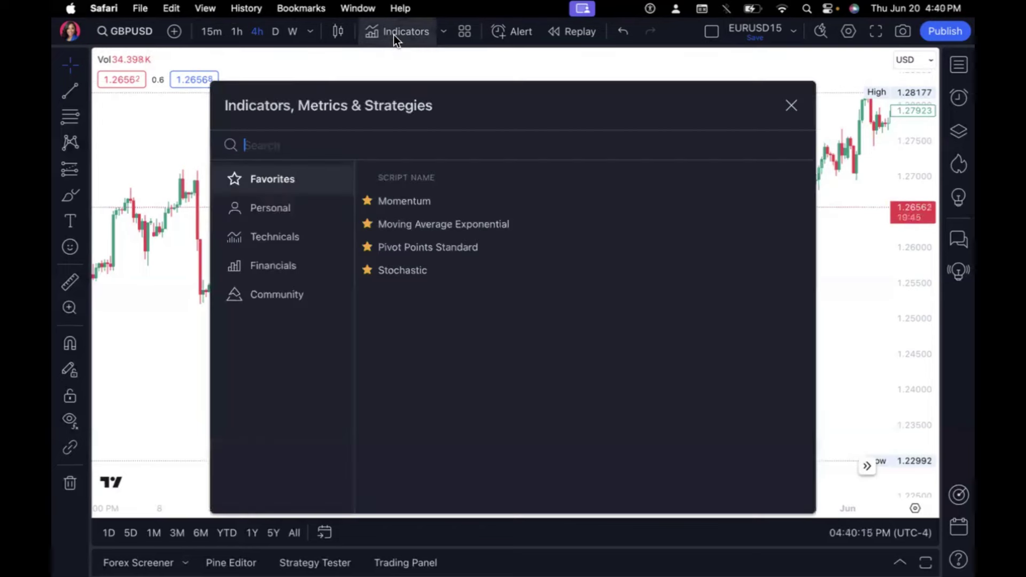
pyautogui.write('bollinger')
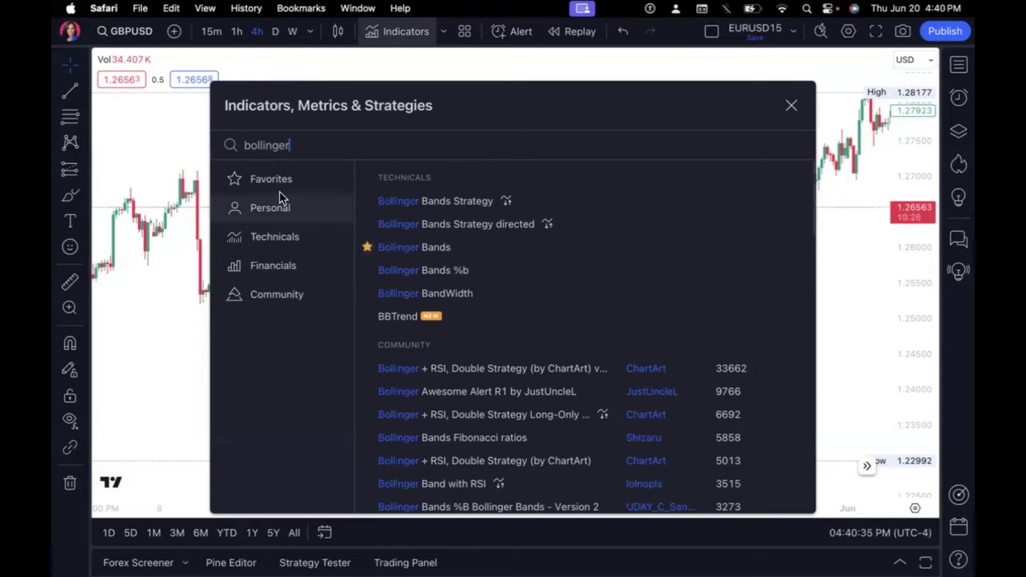
pyautogui.click(269, 181)
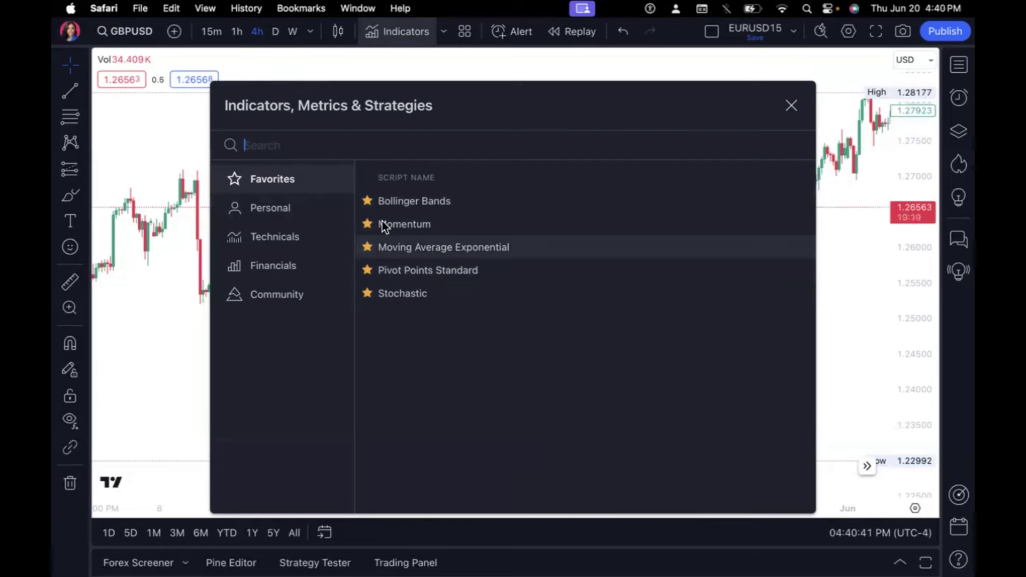
pyautogui.click(409, 201)
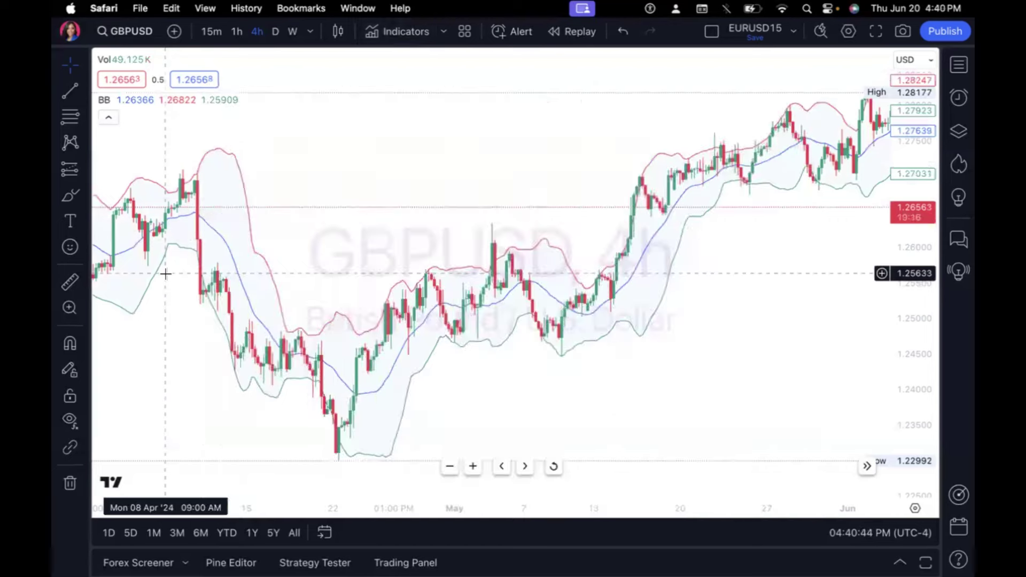
# Step: Increase the Bollinger Bands' upper and lower line thickness to the second option and apply the style
pyautogui.click(165, 271)
pyautogui.moveTo(613, 149); pyautogui.dragTo(432, 183)
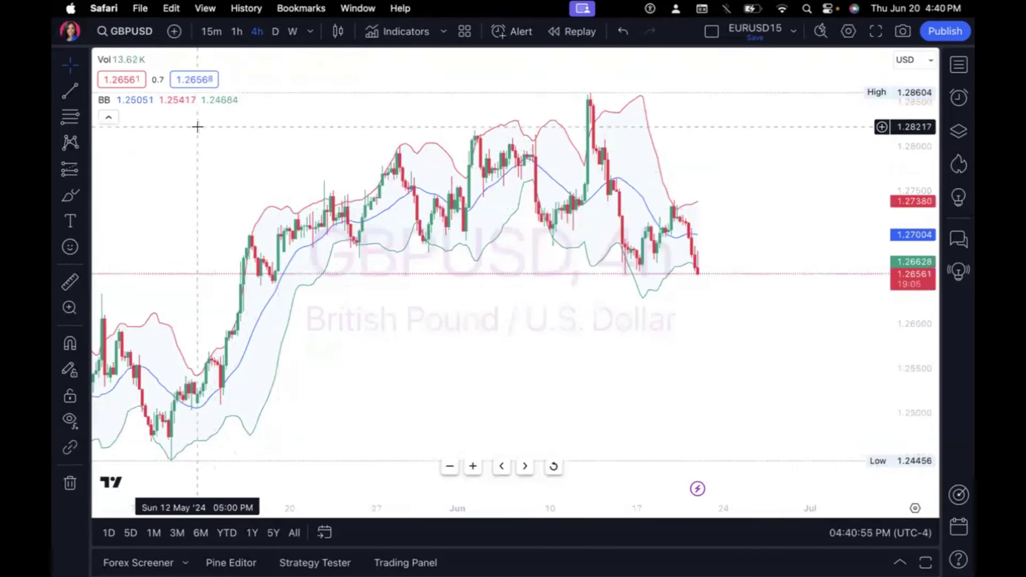
pyautogui.moveTo(105, 101)
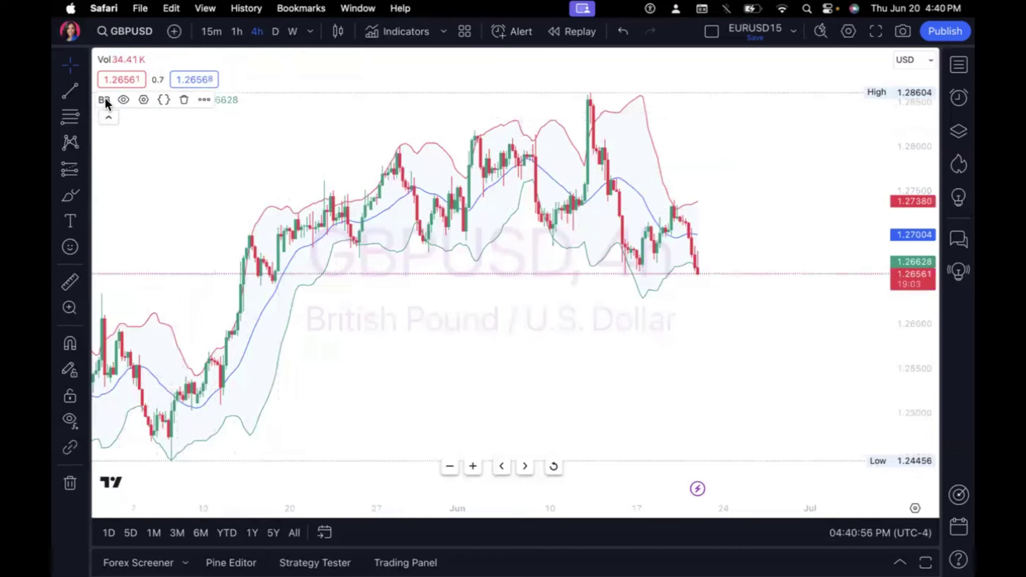
pyautogui.click(143, 100)
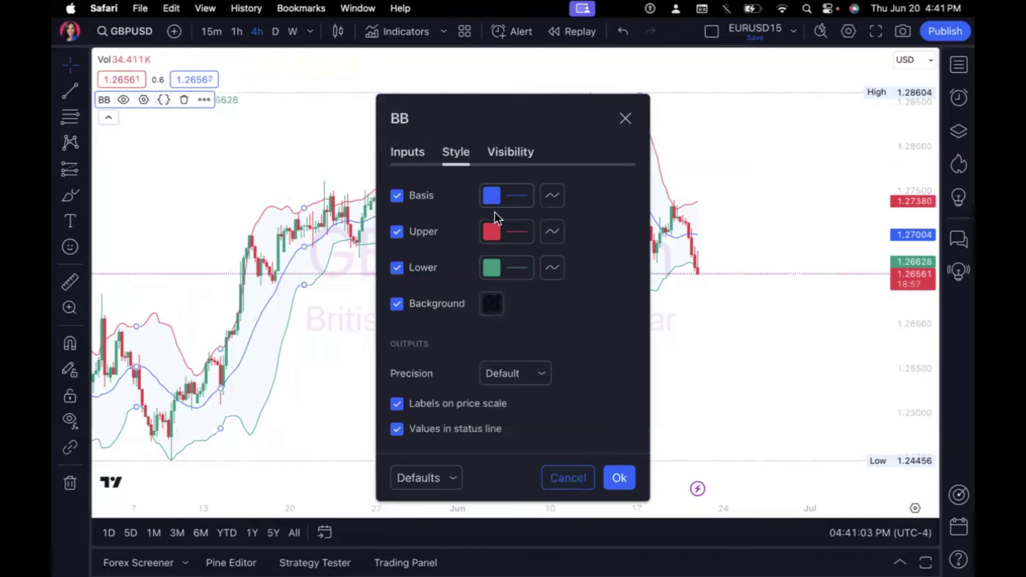
pyautogui.click(492, 231)
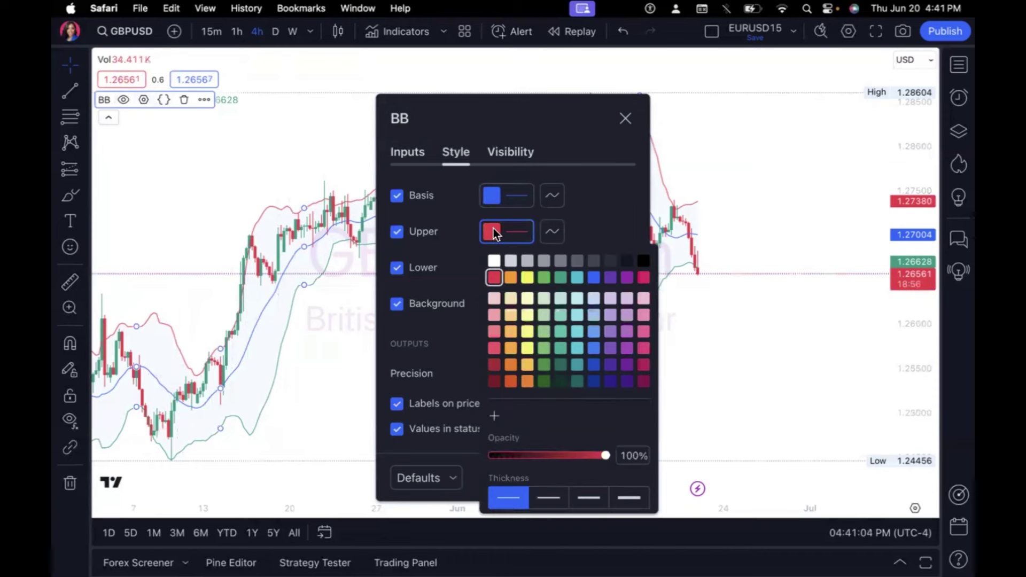
pyautogui.click(556, 495)
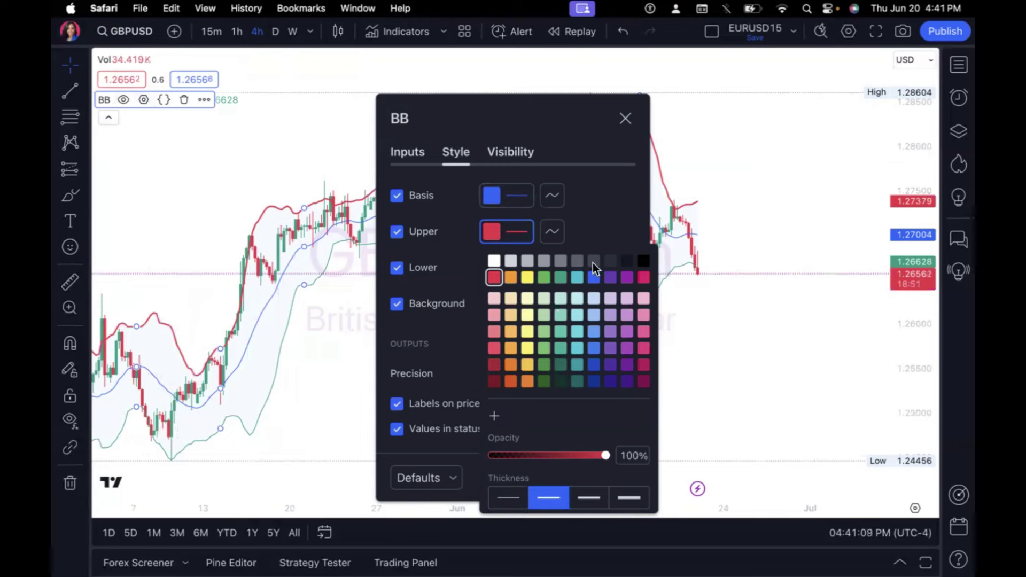
pyautogui.click(538, 255)
pyautogui.click(504, 269)
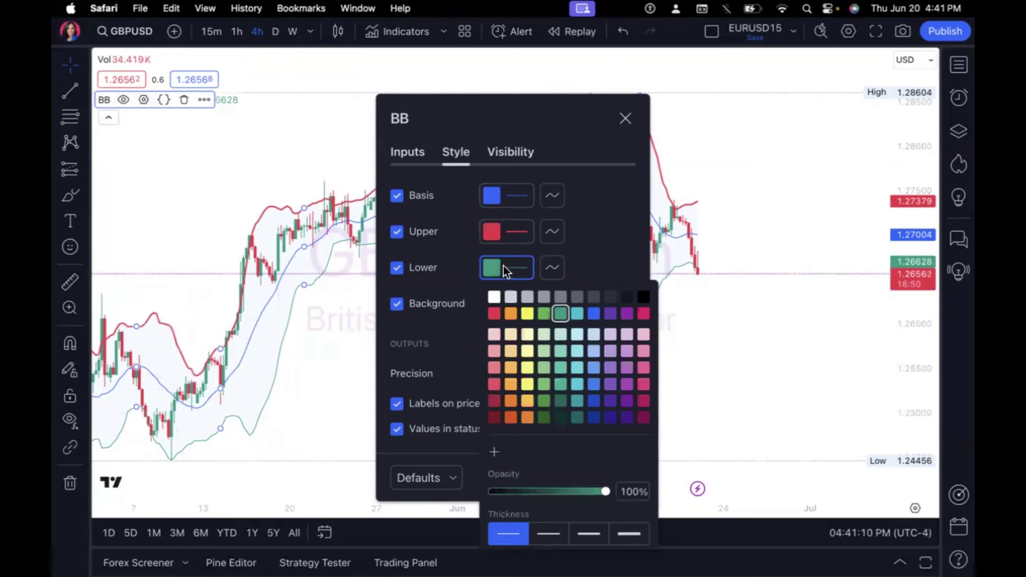
pyautogui.click(549, 537)
pyautogui.click(588, 249)
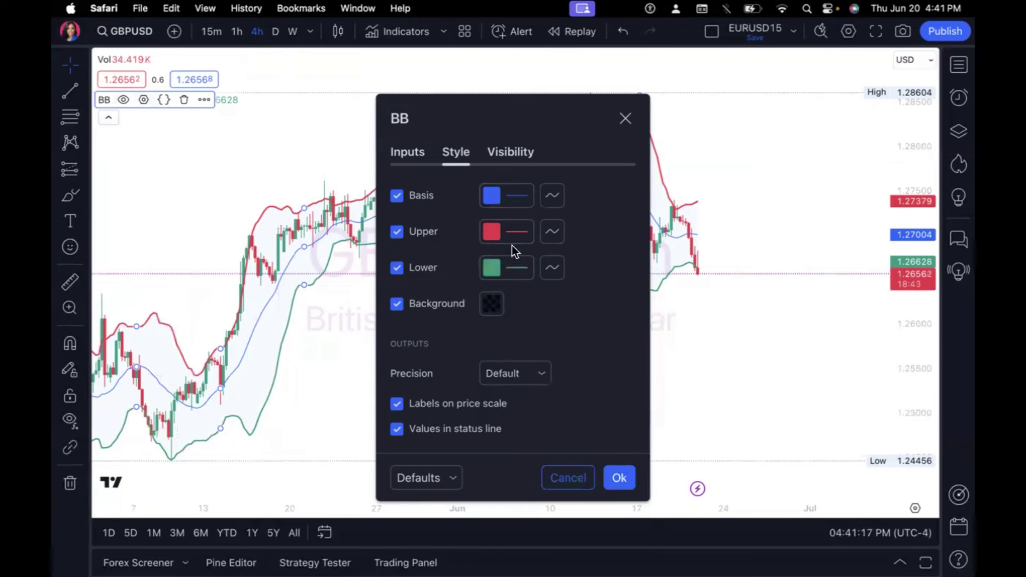
pyautogui.click(614, 477)
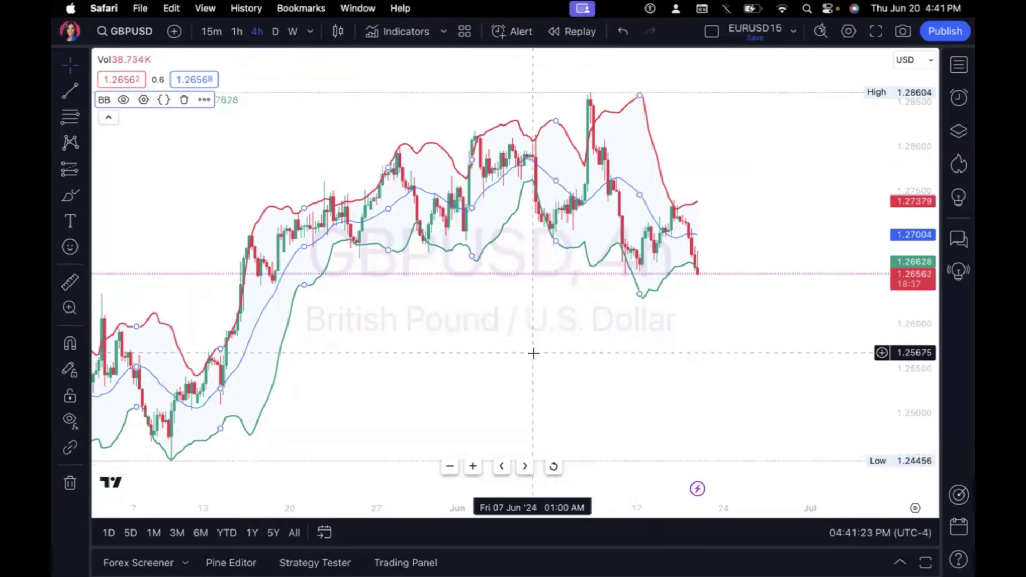
# Step: Compare how price moves within the Bollinger Bands on the 4-hour, daily and 1-hour charts, ending on the 4-hour timeframe
pyautogui.click(473, 466)
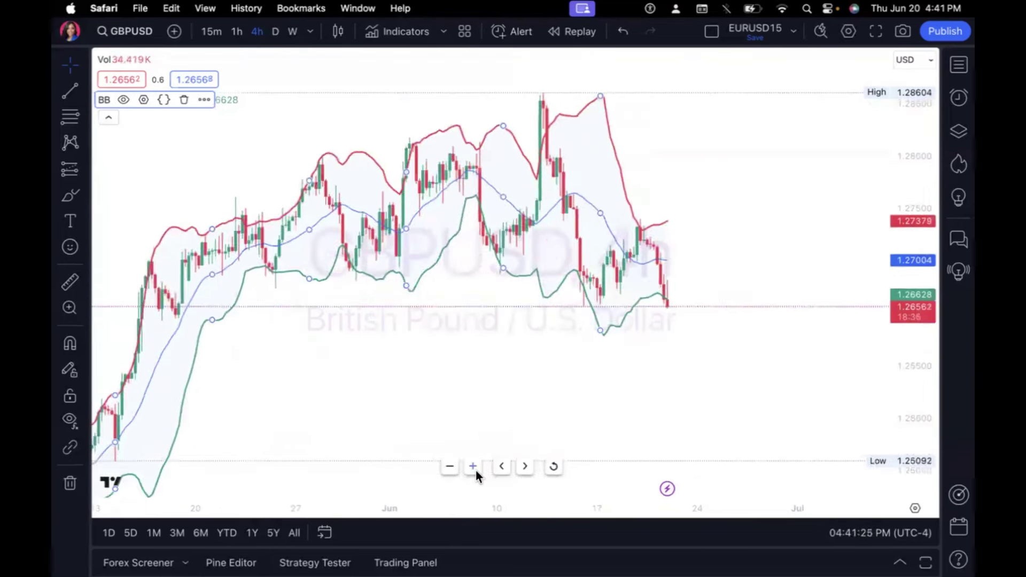
pyautogui.click(449, 466)
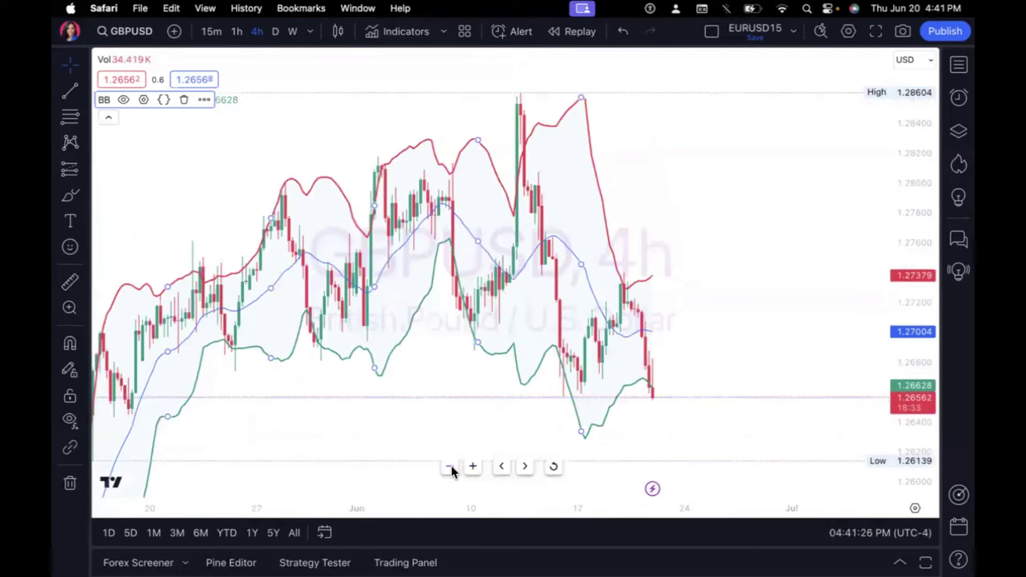
pyautogui.scroll(-3, 427, 368)
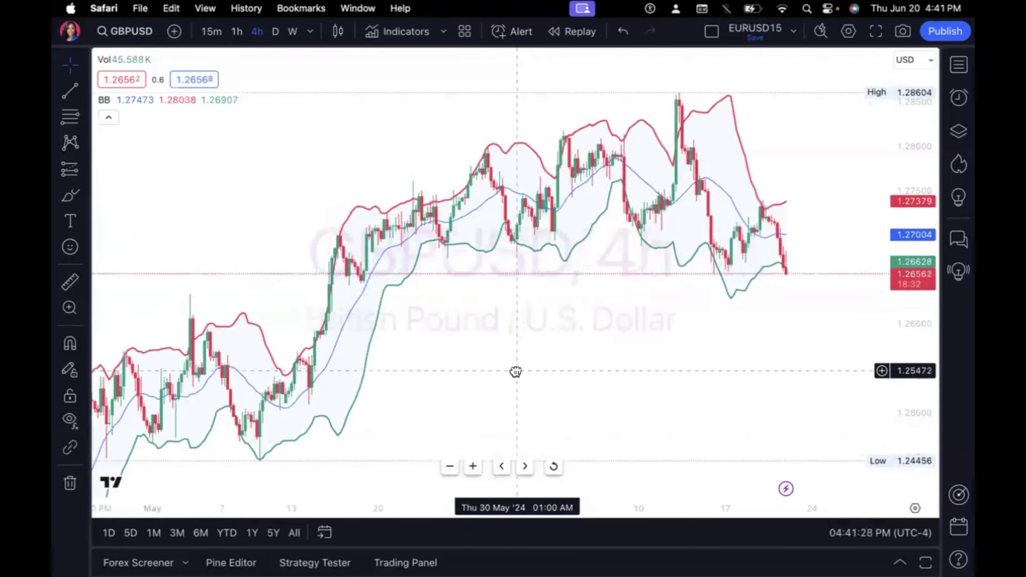
pyautogui.click(450, 466)
pyautogui.click(450, 467)
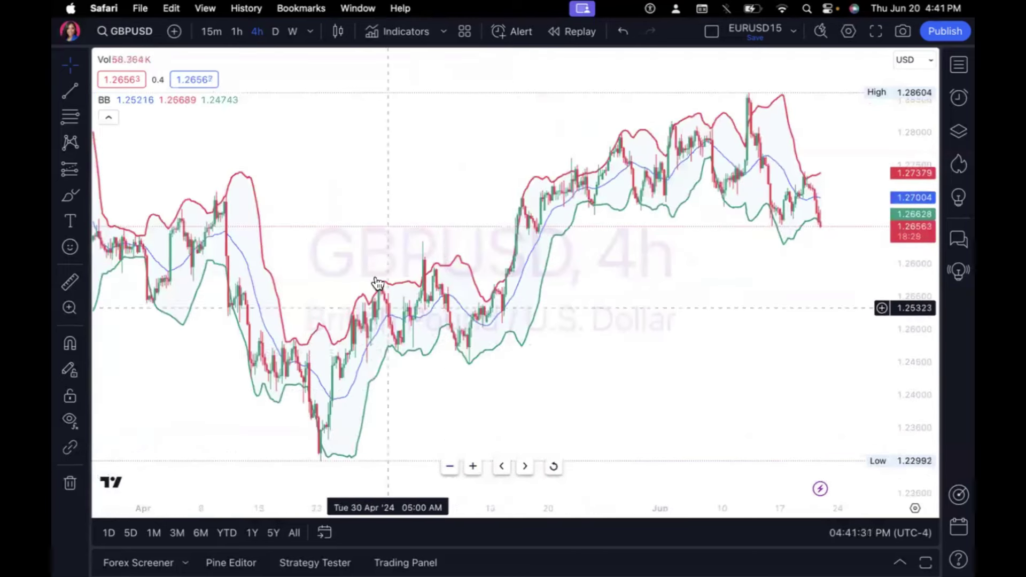
pyautogui.click(275, 32)
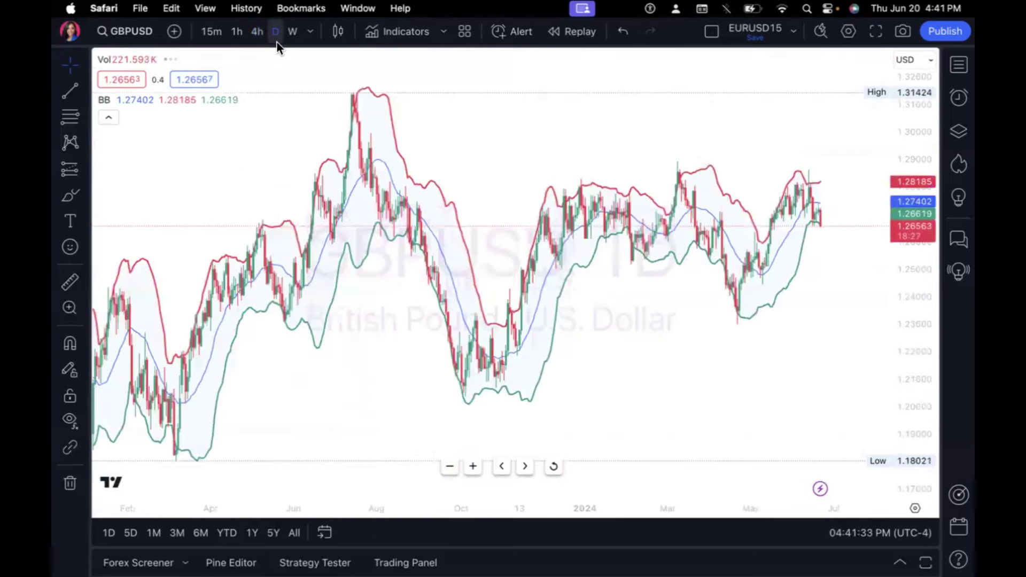
pyautogui.click(235, 32)
pyautogui.click(258, 32)
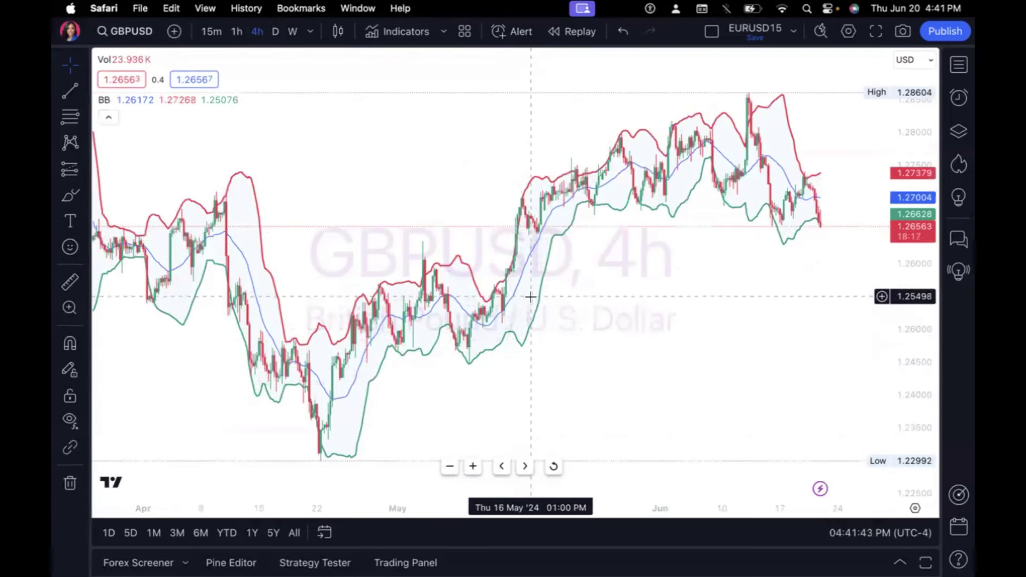
pyautogui.click(472, 467)
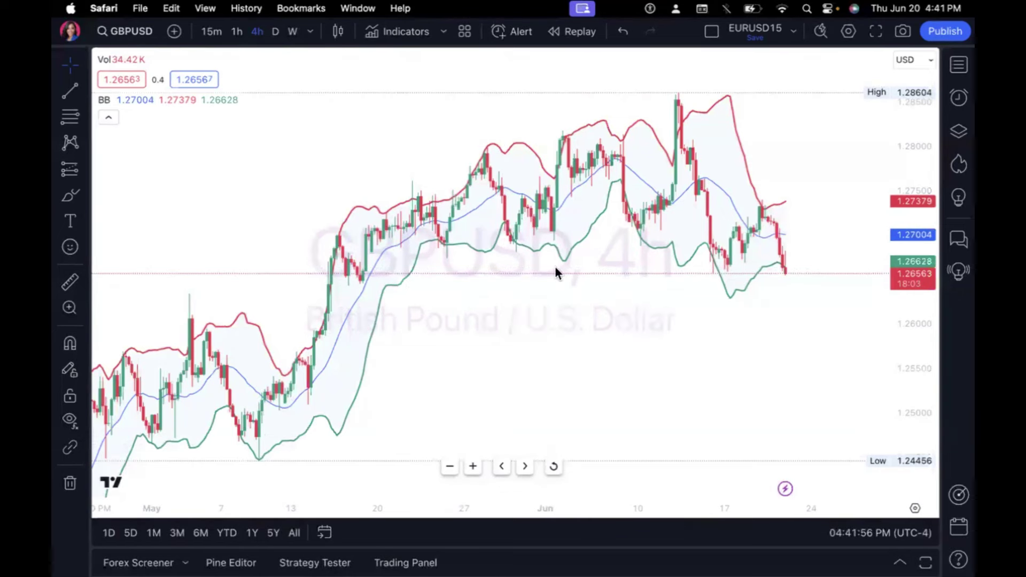
# Step: Pen-mark where price meets the outer and middle Bollinger Bands in late May, around 10 June and early May, and clear the marks
pyautogui.moveTo(516, 237)
pyautogui.mouseDown()
pyautogui.moveTo(511, 258)
pyautogui.moveTo(525, 247)
pyautogui.mouseUp()
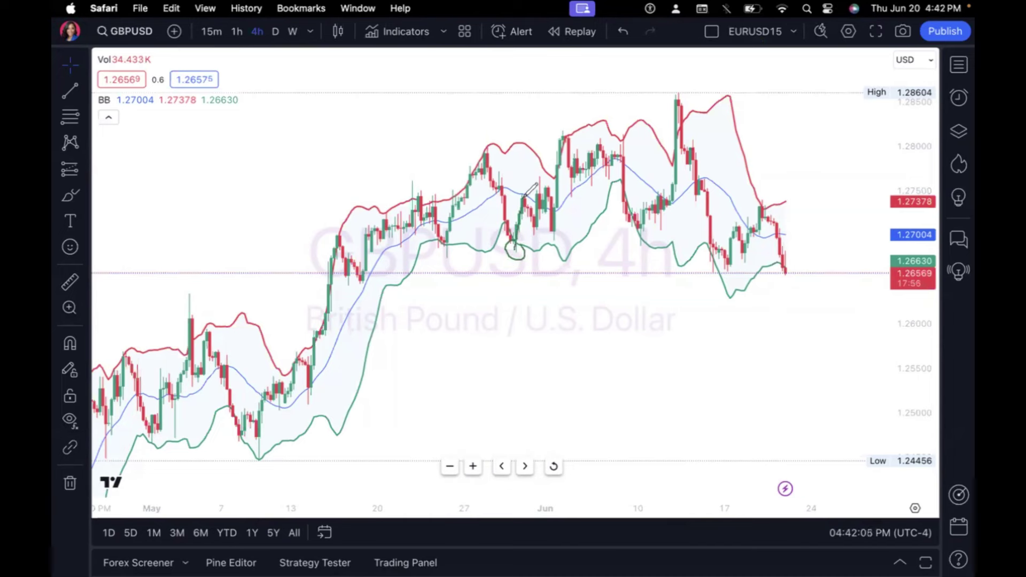
pyautogui.moveTo(524, 197); pyautogui.dragTo(531, 231)
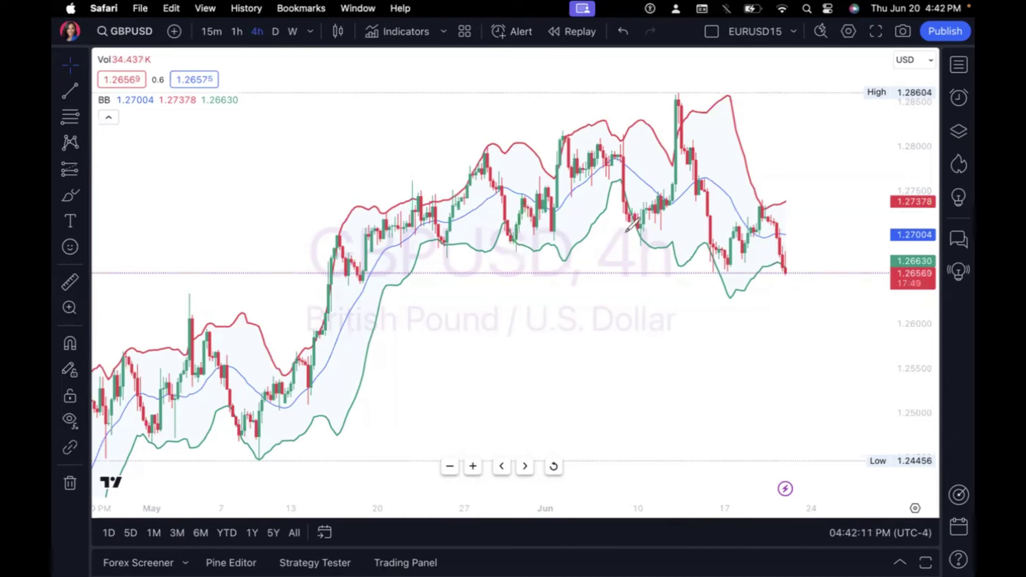
pyautogui.moveTo(641, 234)
pyautogui.mouseDown()
pyautogui.moveTo(639, 243)
pyautogui.moveTo(651, 152)
pyautogui.mouseUp()
pyautogui.moveTo(195, 304)
pyautogui.mouseDown()
pyautogui.moveTo(174, 324)
pyautogui.moveTo(196, 317)
pyautogui.moveTo(191, 310)
pyautogui.mouseUp()
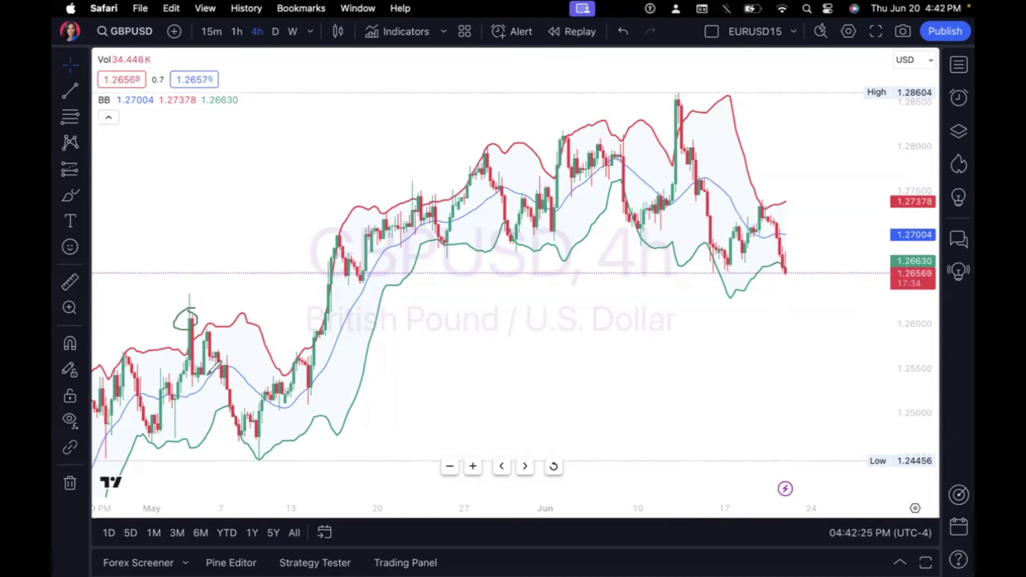
pyautogui.click(71, 483)
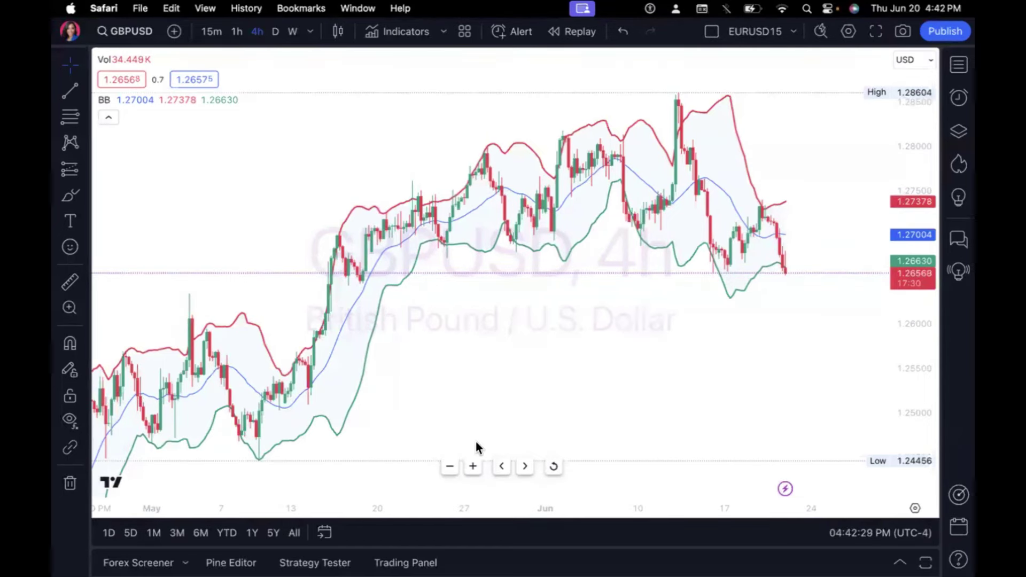
# Step: Mark the April middle-band crossings: the upward cross after 22 April, erased again, and the downward cross before 15 April
pyautogui.moveTo(515, 325); pyautogui.dragTo(728, 314)
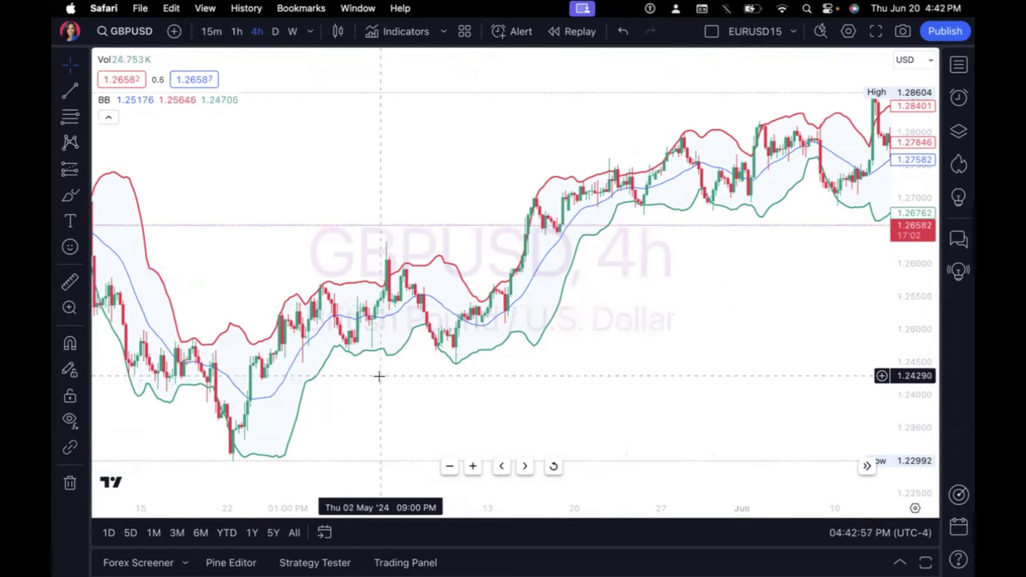
pyautogui.moveTo(380, 373); pyautogui.dragTo(517, 369)
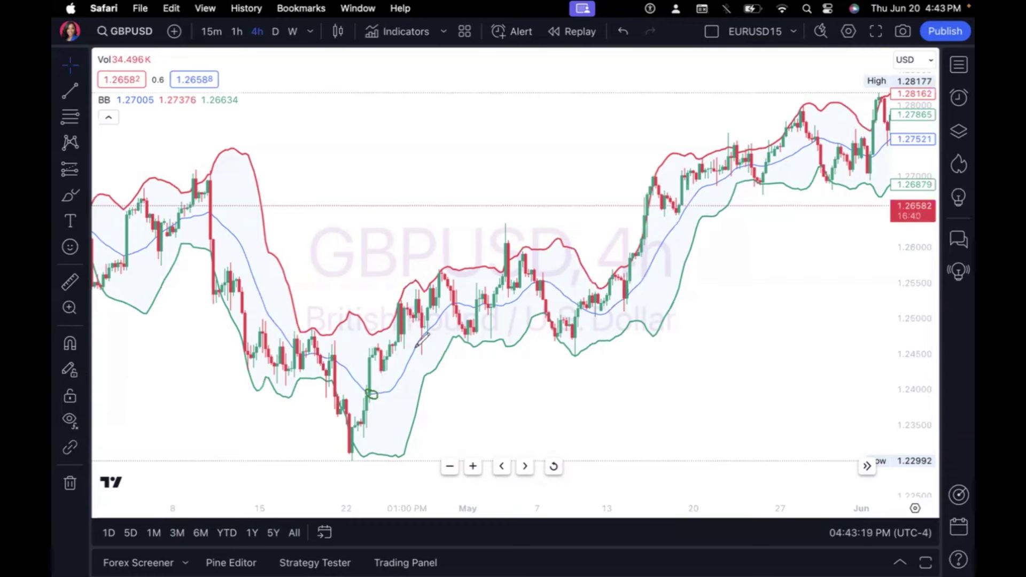
pyautogui.moveTo(425, 339); pyautogui.dragTo(428, 332)
pyautogui.press('super+z')
pyautogui.press('super+z')
pyautogui.moveTo(212, 214); pyautogui.dragTo(222, 262)
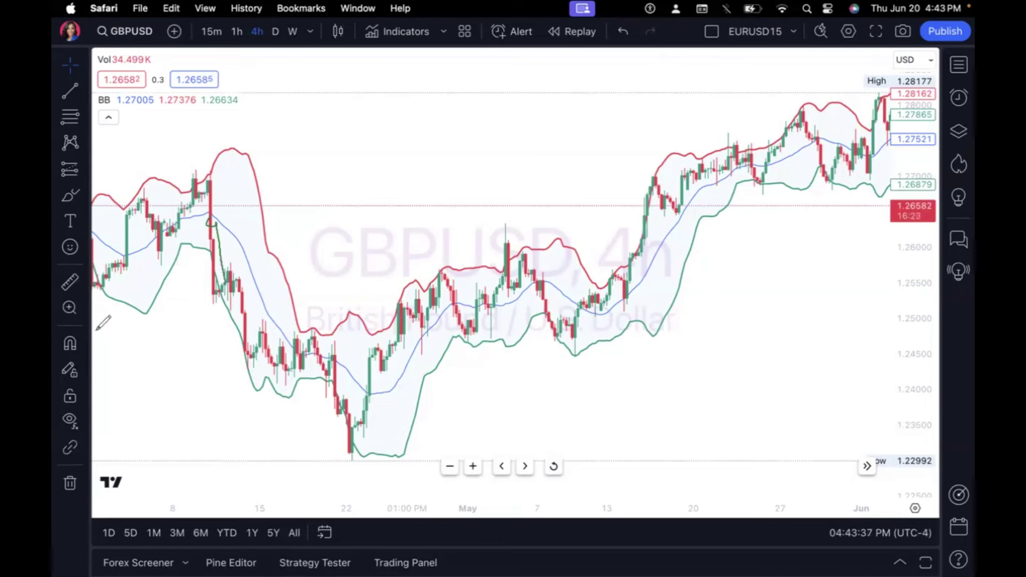
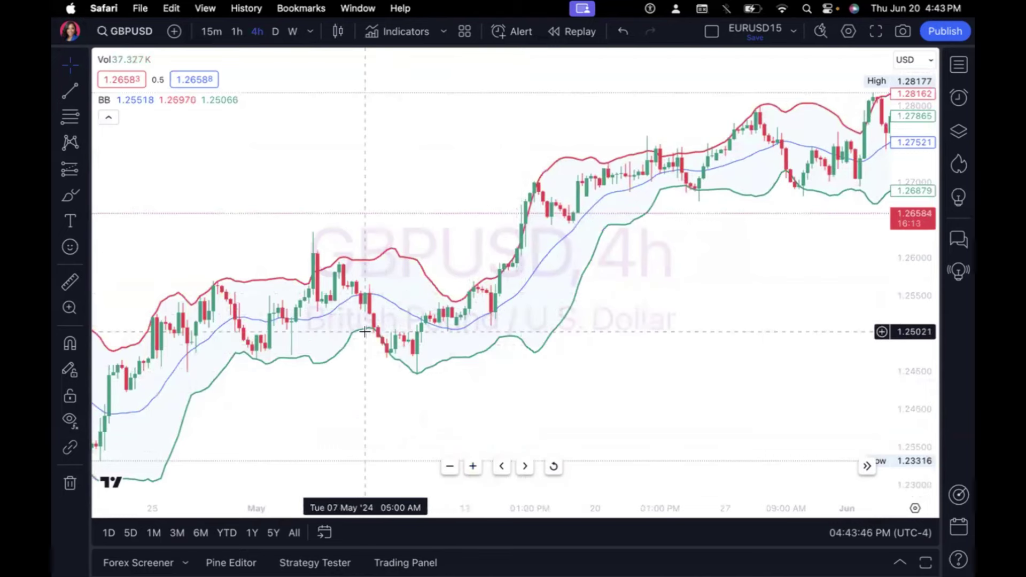
# Step: Circle the lower-band touch around 1 May, trace the rise to the circled upper-band touch, and circle the following middle-band crossing
pyautogui.moveTo(348, 362); pyautogui.dragTo(431, 358)
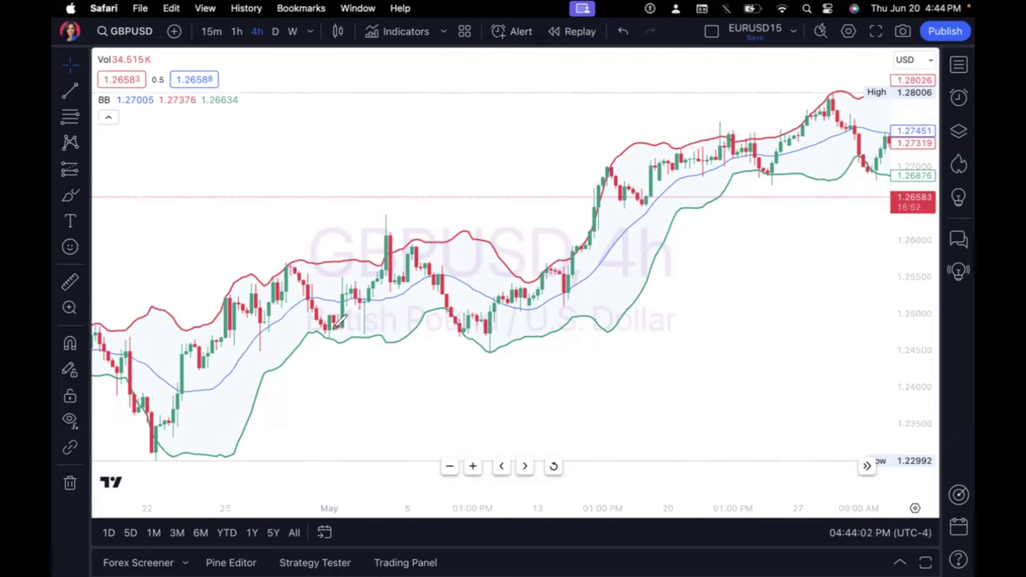
pyautogui.moveTo(324, 331)
pyautogui.mouseDown()
pyautogui.moveTo(321, 349)
pyautogui.moveTo(352, 342)
pyautogui.moveTo(334, 327)
pyautogui.moveTo(320, 337)
pyautogui.moveTo(328, 337)
pyautogui.mouseUp()
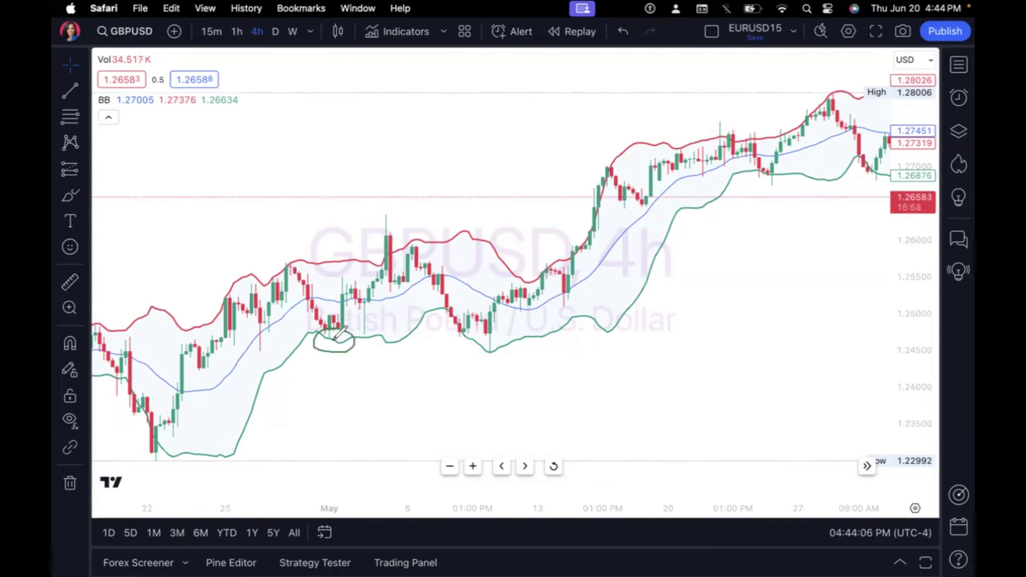
pyautogui.moveTo(340, 341); pyautogui.dragTo(380, 279)
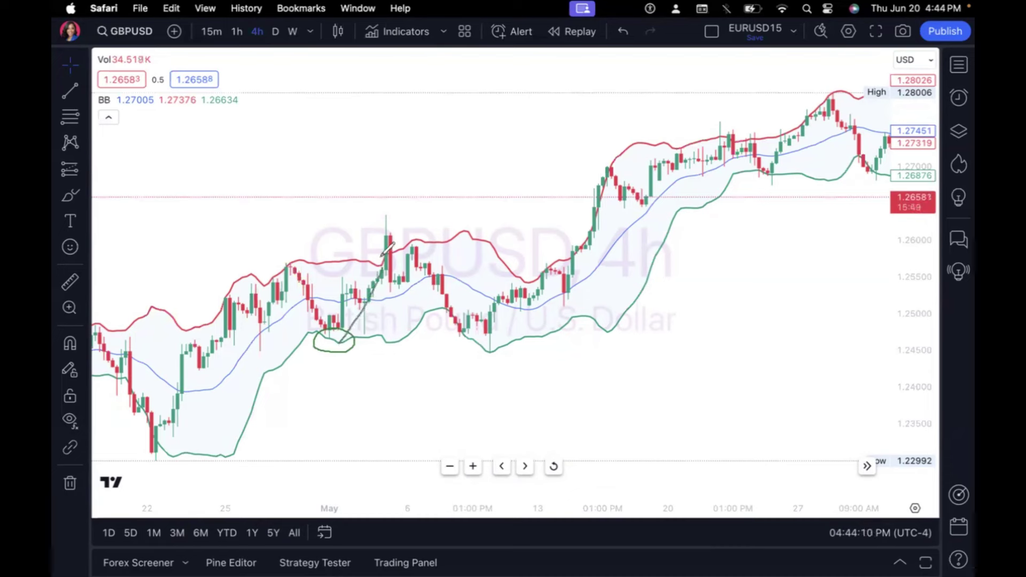
pyautogui.moveTo(396, 222)
pyautogui.mouseDown()
pyautogui.moveTo(376, 250)
pyautogui.moveTo(402, 220)
pyautogui.mouseUp()
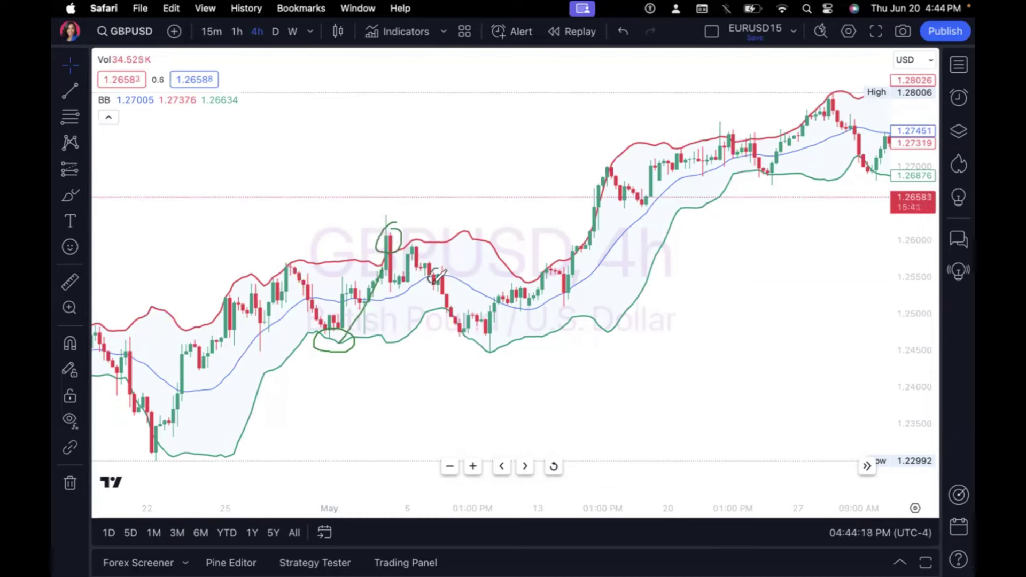
pyautogui.moveTo(436, 279)
pyautogui.mouseDown()
pyautogui.moveTo(431, 270)
pyautogui.moveTo(443, 269)
pyautogui.mouseUp()
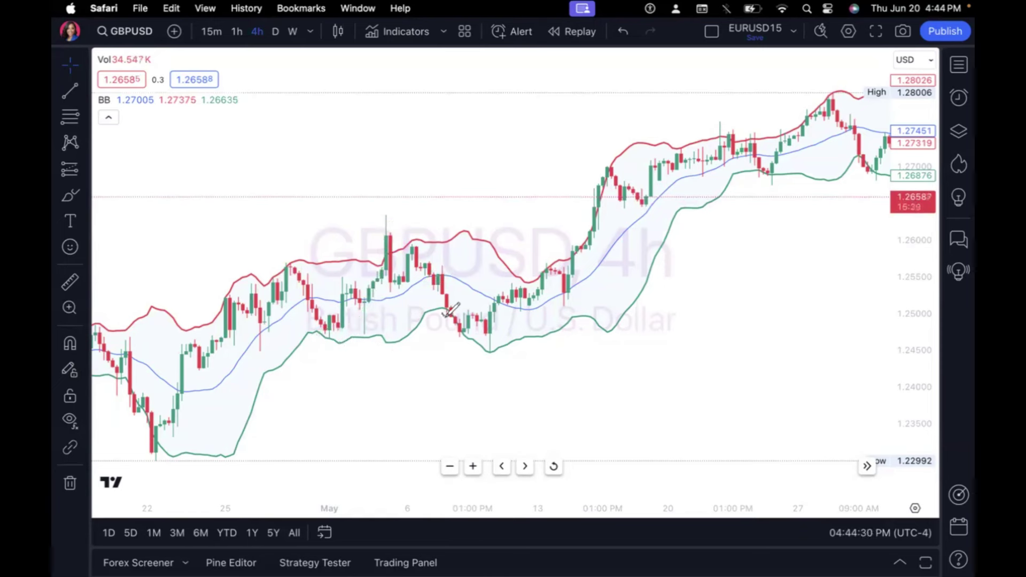
# Step: Mark the May fall along the lower band, circle its low, trace the rise along the upper band, and clear the marks
pyautogui.moveTo(443, 312)
pyautogui.mouseDown()
pyautogui.moveTo(458, 347)
pyautogui.moveTo(470, 338)
pyautogui.moveTo(456, 348)
pyautogui.mouseUp()
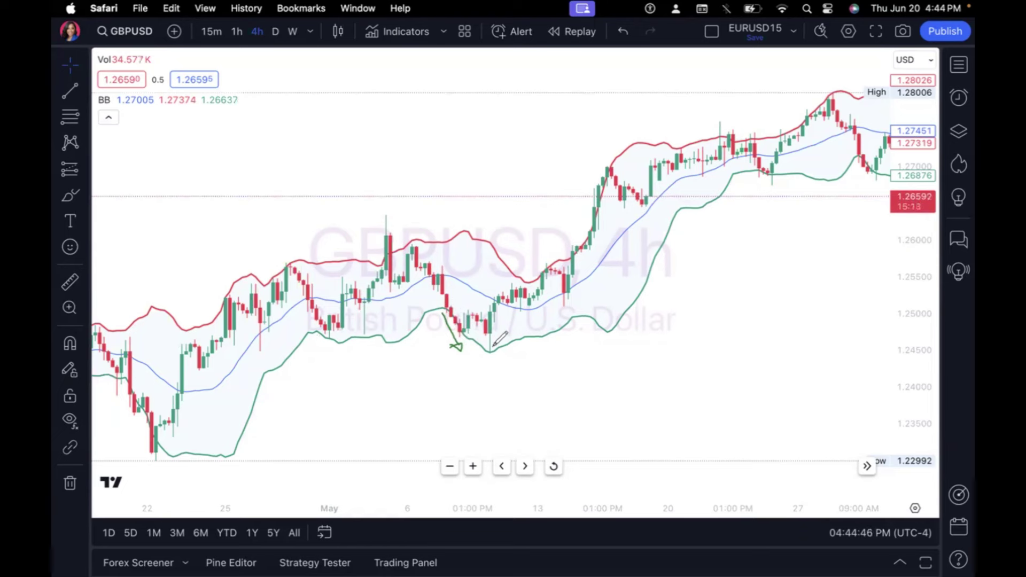
pyautogui.moveTo(481, 351); pyautogui.dragTo(495, 346)
pyautogui.moveTo(555, 255); pyautogui.dragTo(607, 172)
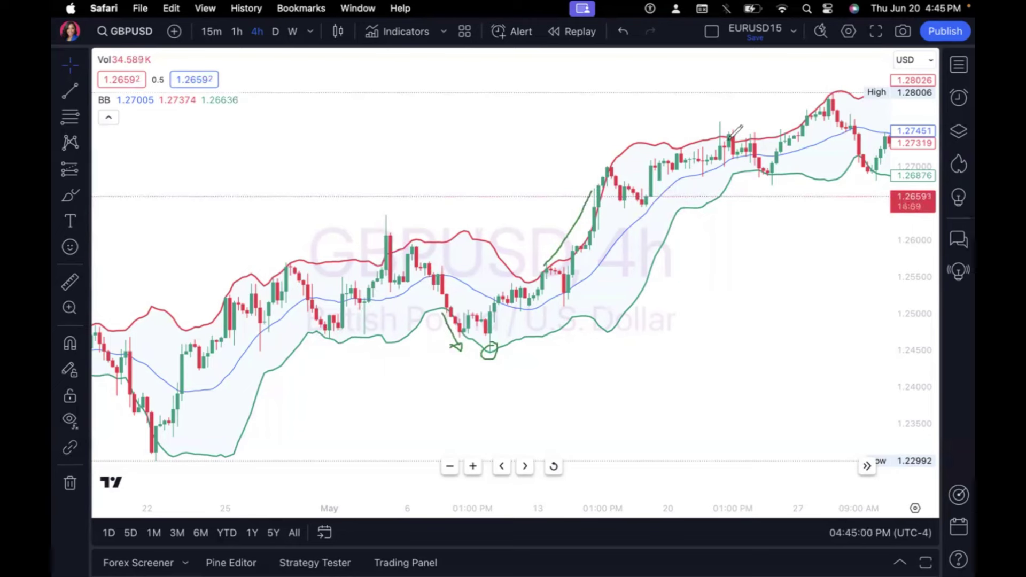
pyautogui.moveTo(734, 142)
pyautogui.mouseDown()
pyautogui.moveTo(720, 151)
pyautogui.moveTo(755, 154)
pyautogui.moveTo(748, 136)
pyautogui.mouseUp()
pyautogui.click(70, 419)
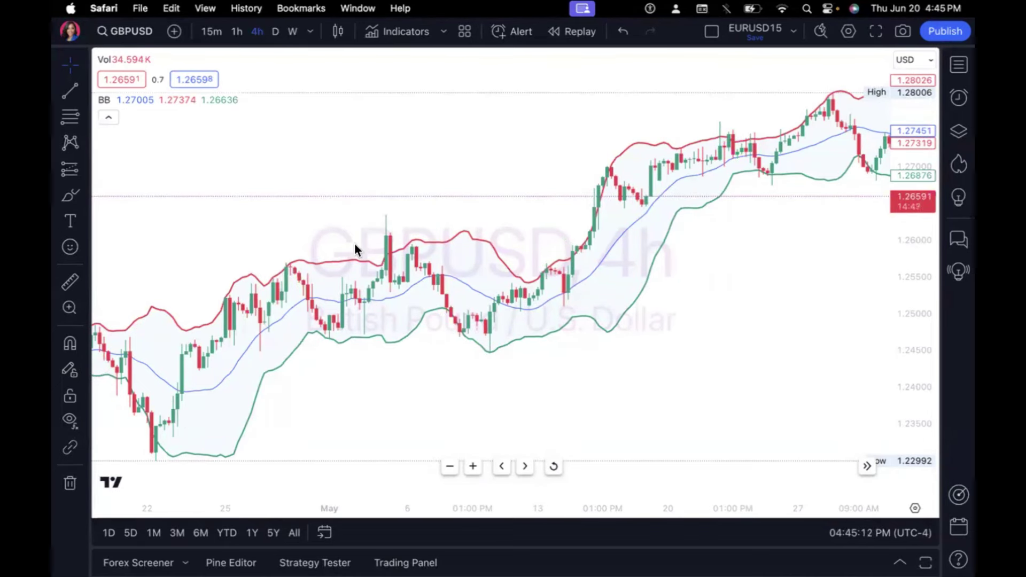
# Step: Review the May-to-June price action against the Bollinger Bands up to the latest candles
pyautogui.hscroll(5, 518, 270)
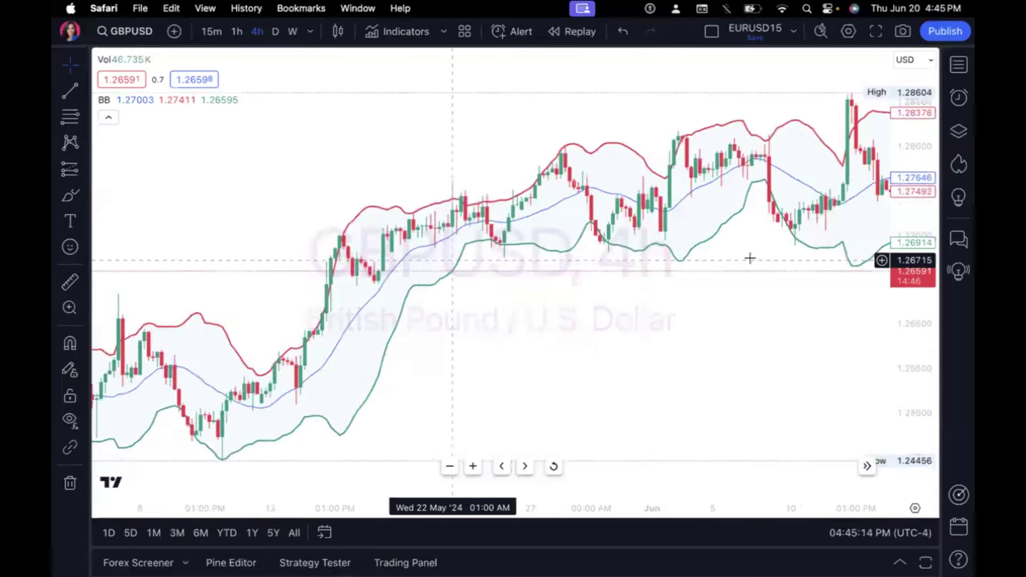
pyautogui.hscroll(5, 750, 258)
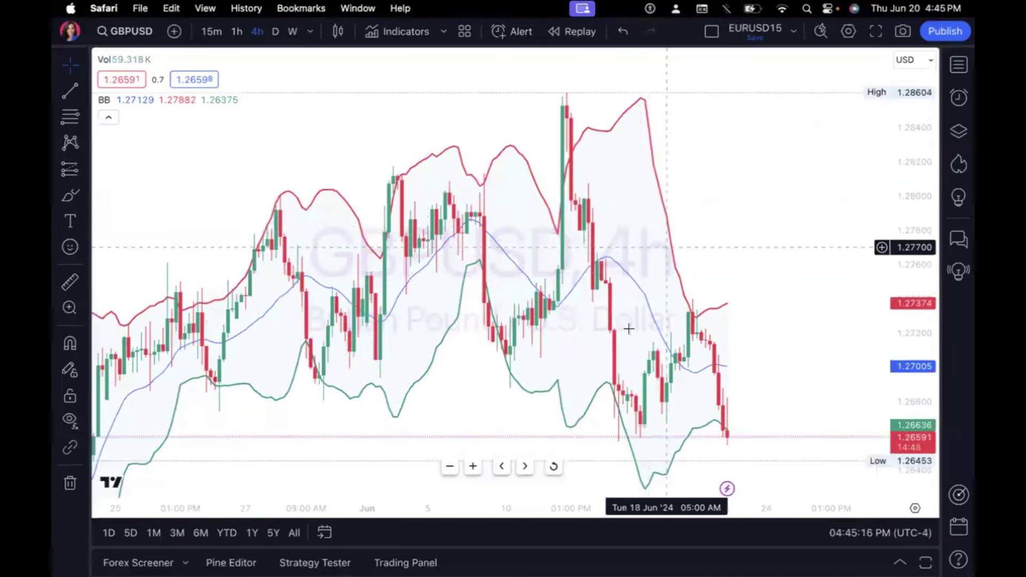
pyautogui.click(450, 466)
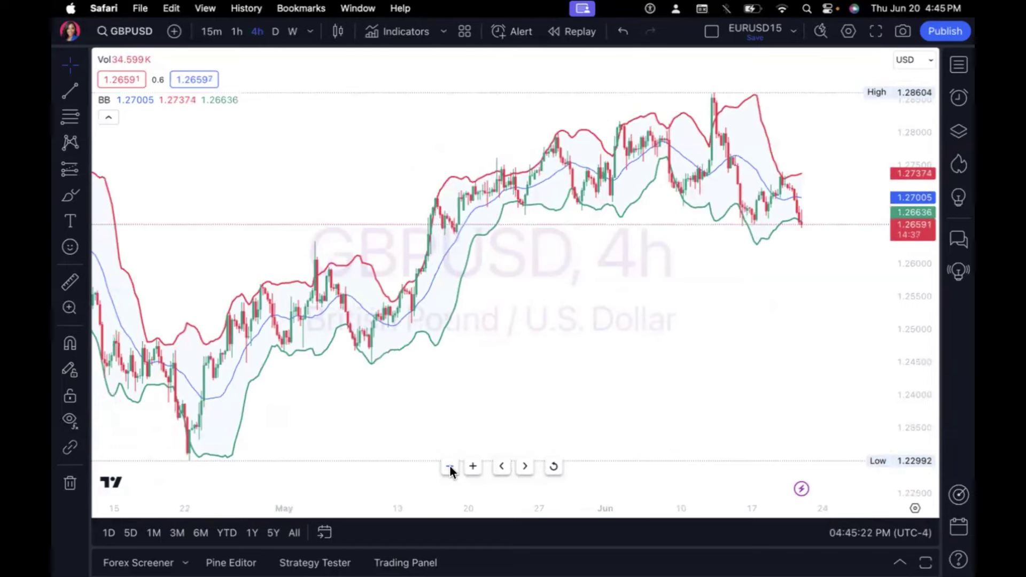
pyautogui.click(472, 466)
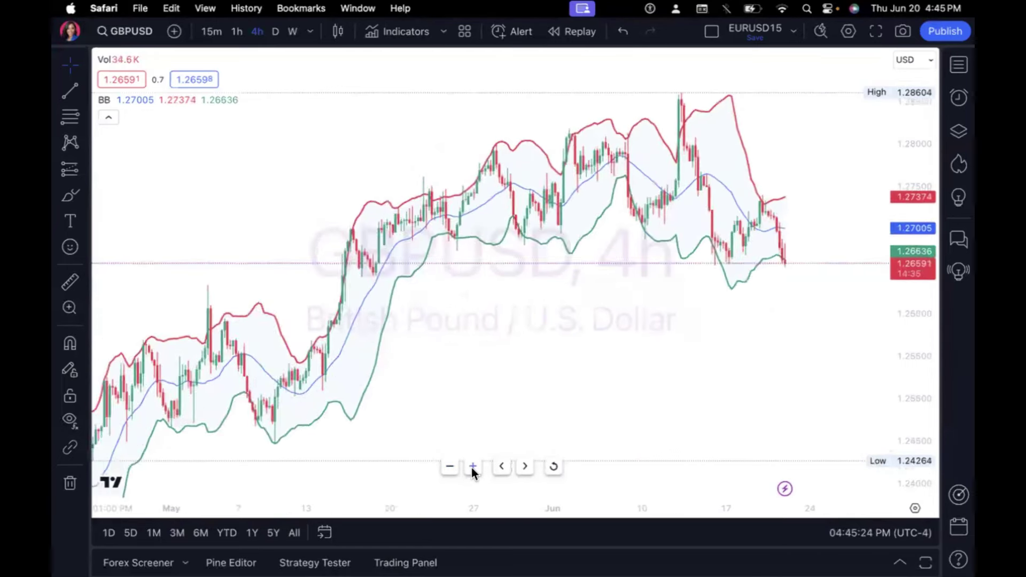